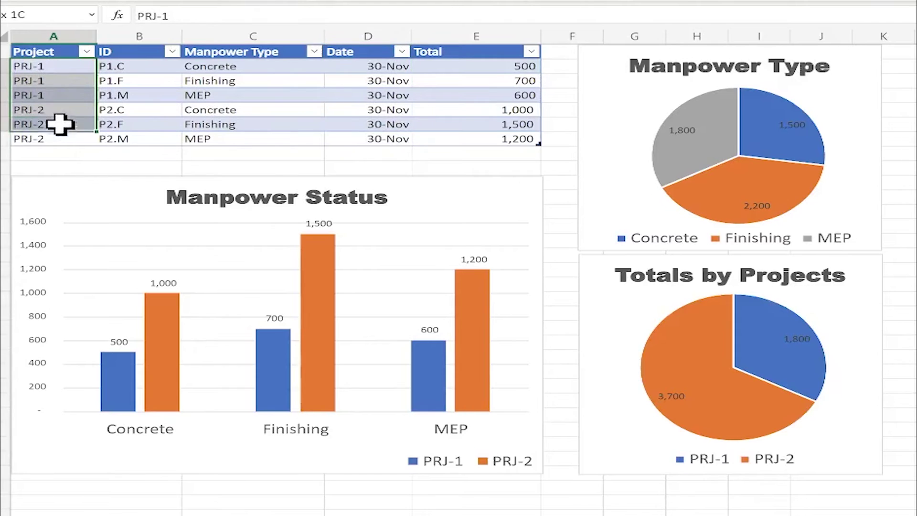
# Review the project names and D2 date in the master table, then enter 1000 as the E2 total.
pyautogui.click(61, 136)
pyautogui.click(375, 67)
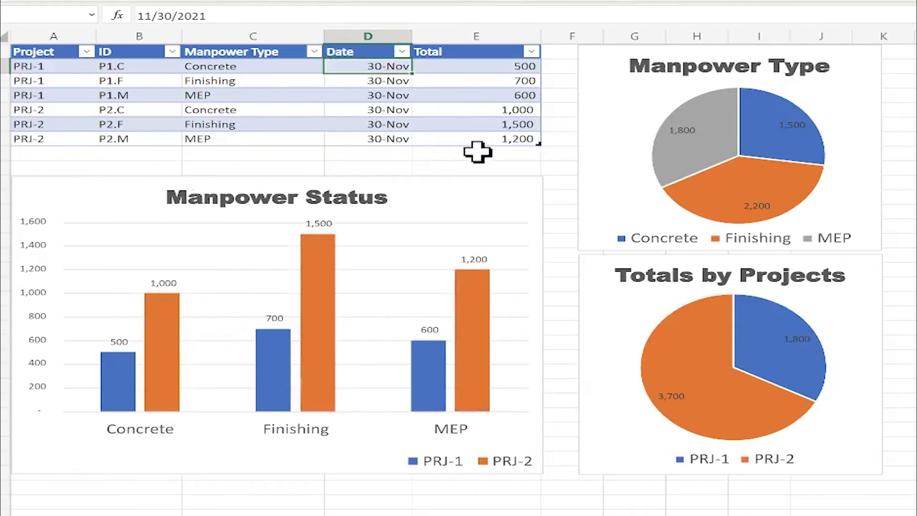
pyautogui.click(489, 68)
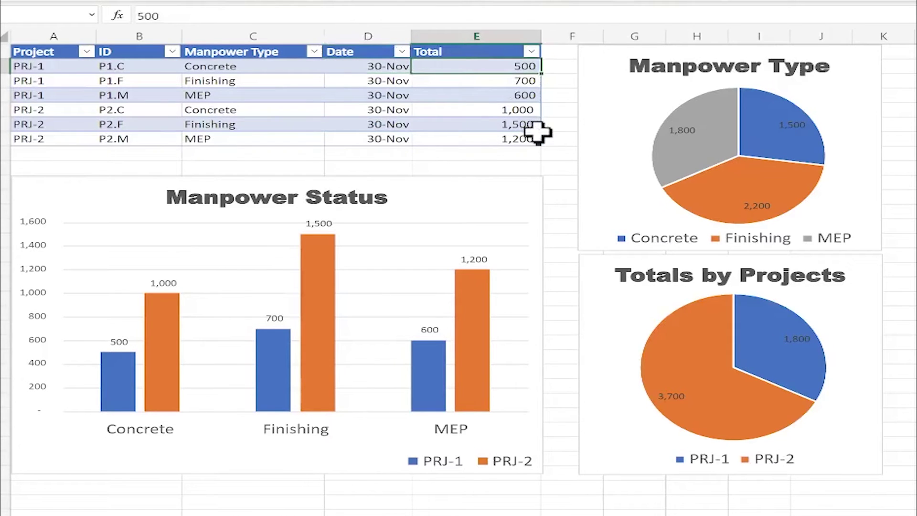
pyautogui.write('1000')
pyautogui.press('Return')
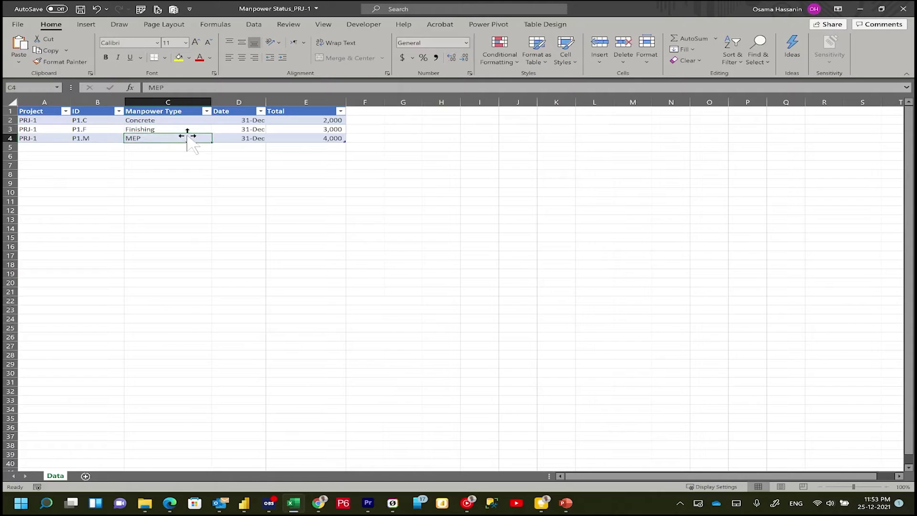
# Check in Table Design that the project table is named LaborCount_input.
pyautogui.click(182, 128)
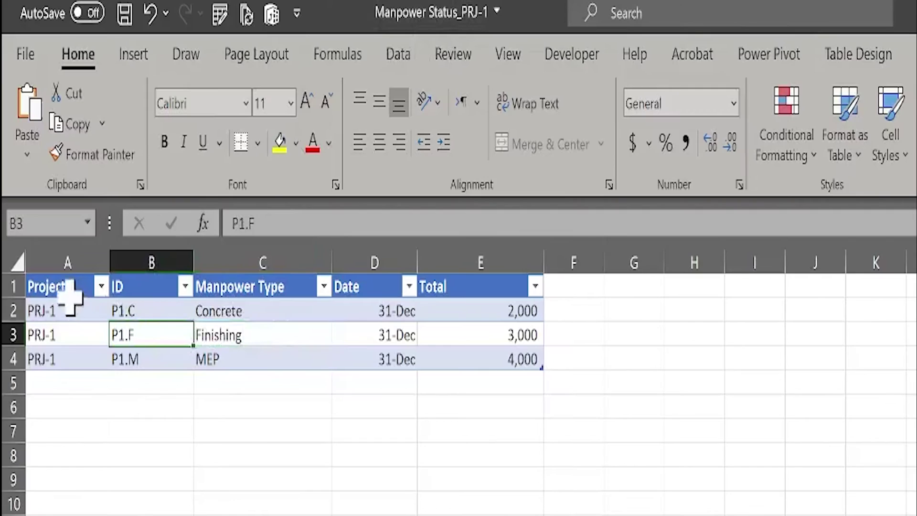
pyautogui.click(52, 283)
pyautogui.click(61, 306)
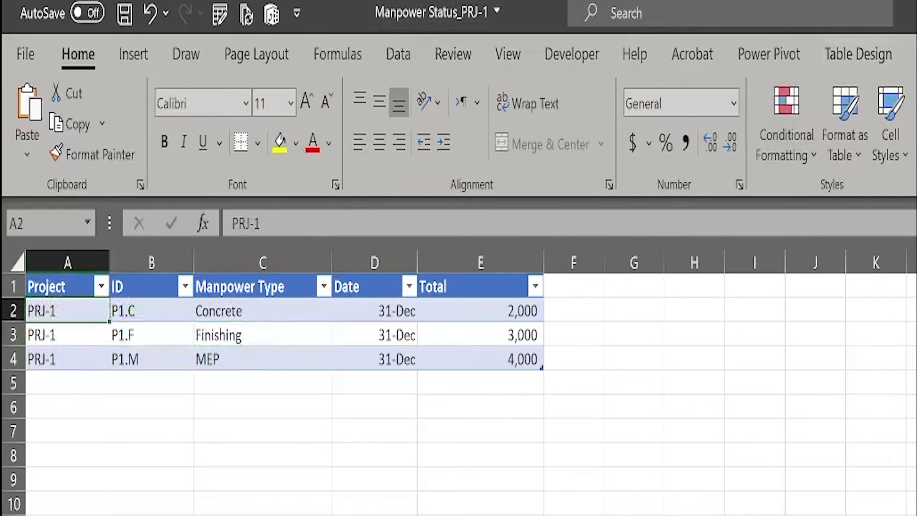
pyautogui.hotkey('alt', 'j')
pyautogui.press('t')
pyautogui.doubleClick(47, 124)
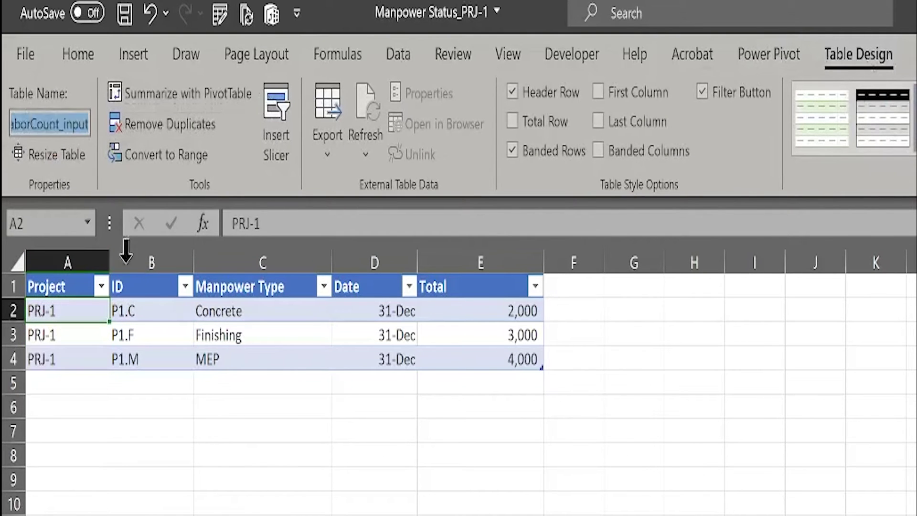
# Select the ID, Date and Total column values of the project table.
pyautogui.moveTo(126, 286); pyautogui.dragTo(190, 366)
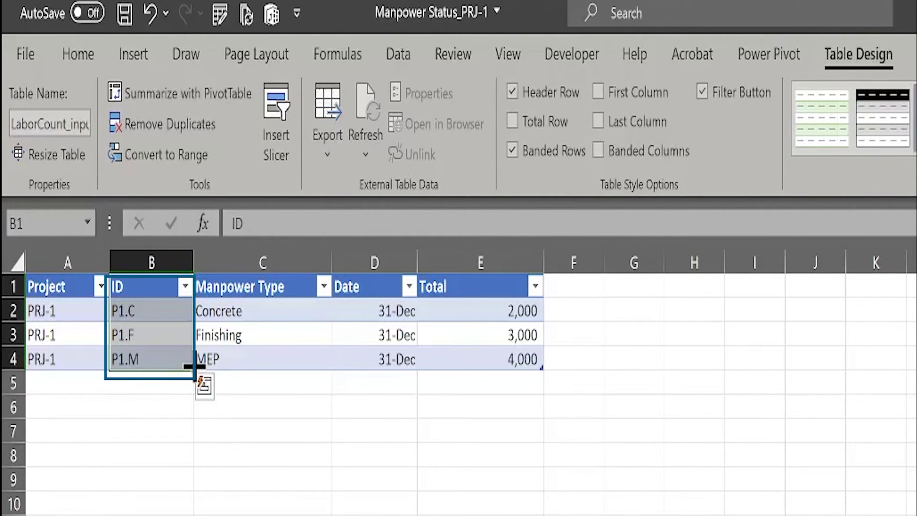
pyautogui.click(393, 313)
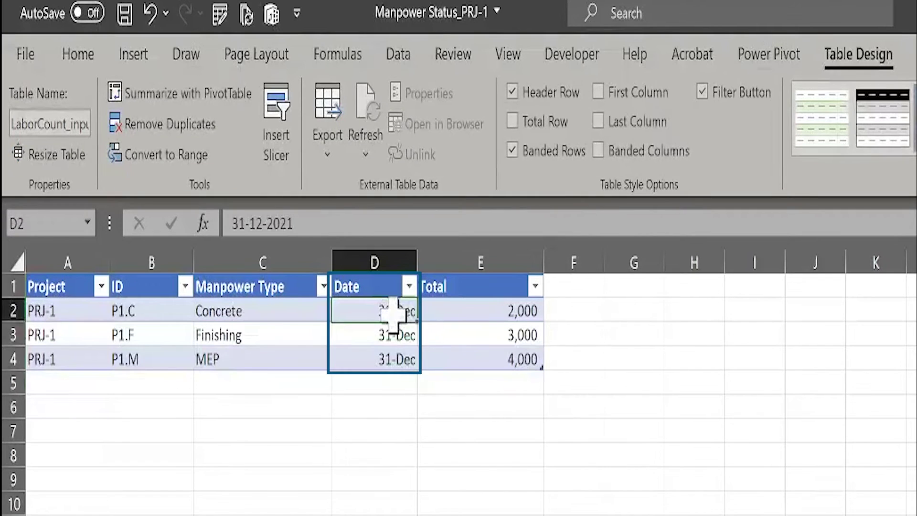
pyautogui.moveTo(392, 313); pyautogui.dragTo(400, 359)
pyautogui.moveTo(371, 306); pyautogui.dragTo(382, 357)
pyautogui.moveTo(473, 313); pyautogui.dragTo(482, 363)
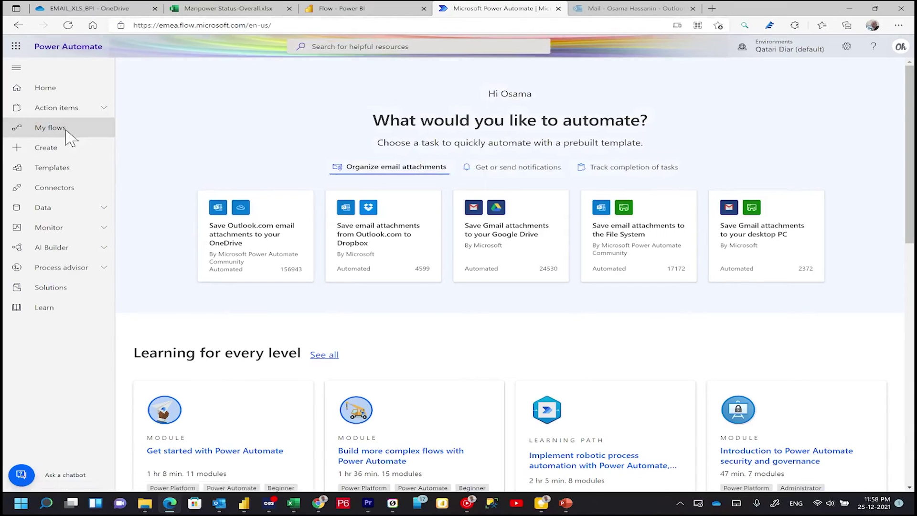
# Open the ManpowerStatus flow from My flows for editing and expand its new-email trigger.
pyautogui.click(66, 137)
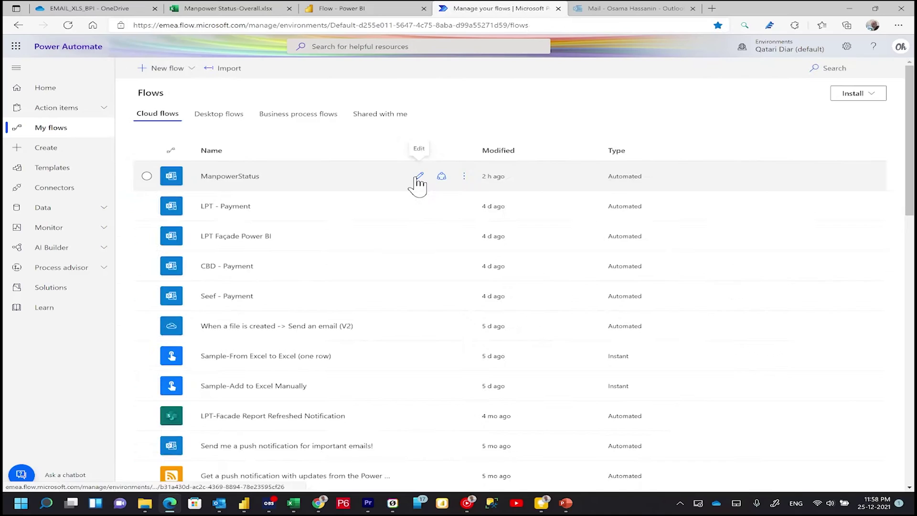
pyautogui.click(477, 173)
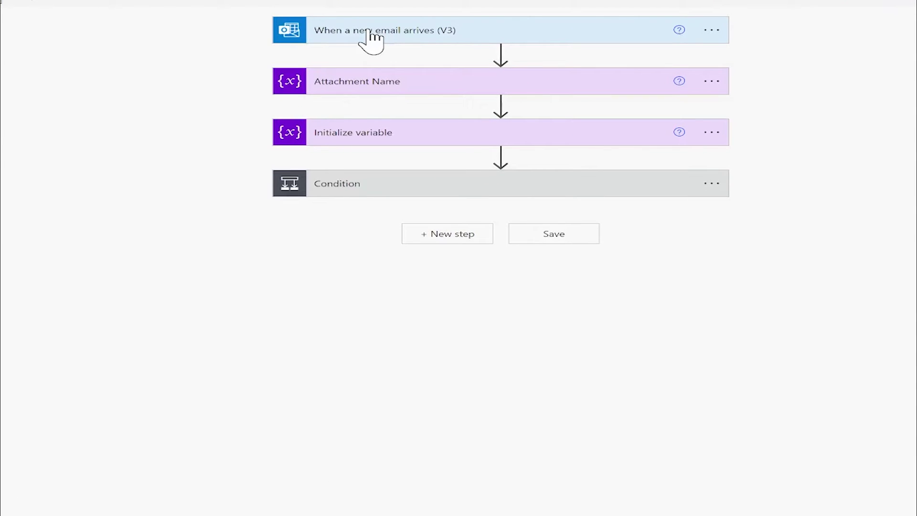
pyautogui.click(371, 38)
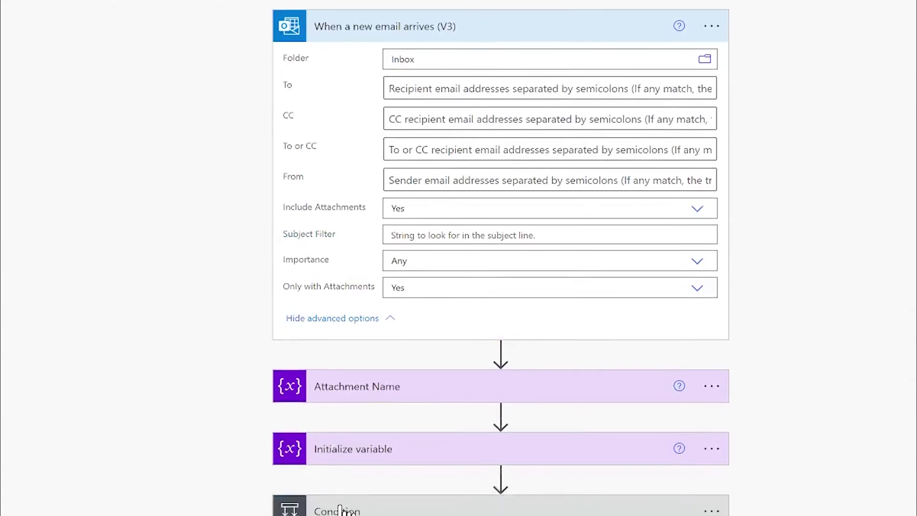
# Expand the subject condition and inspect its PRJ and Manpower checks.
pyautogui.click(340, 430)
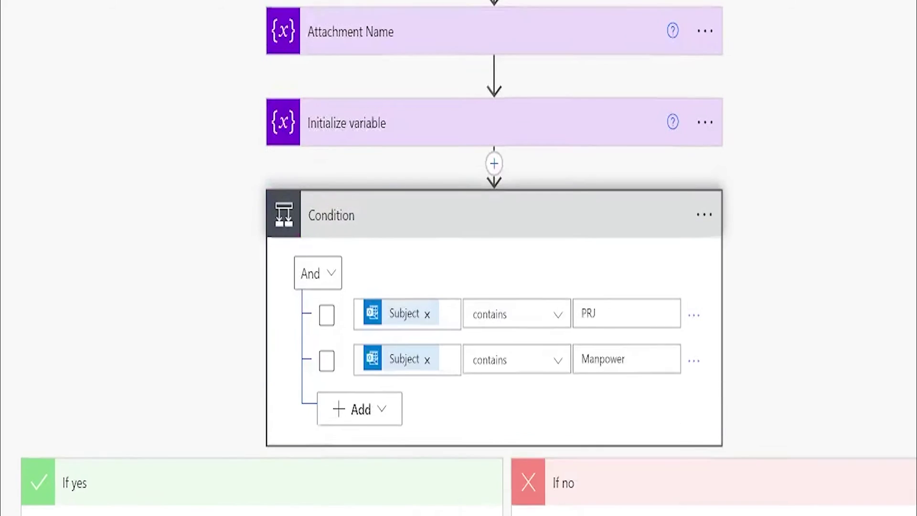
pyautogui.scroll(-1, 385, 301)
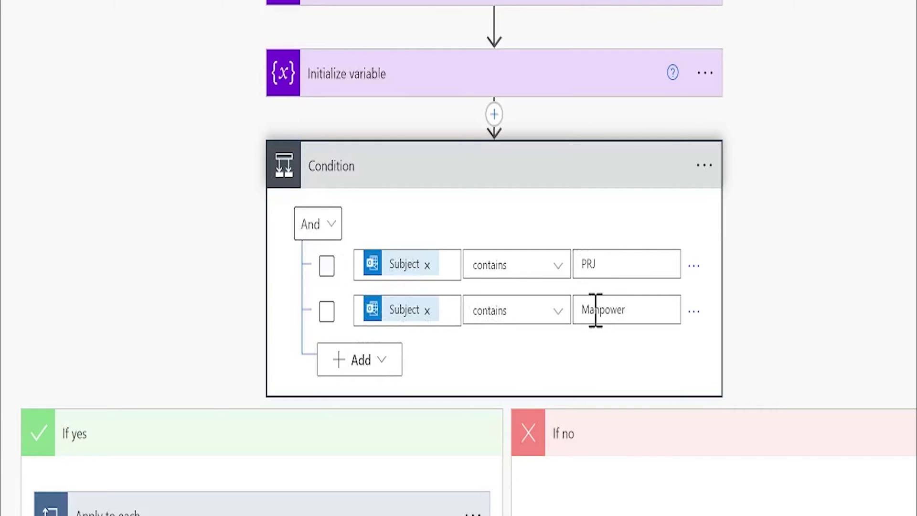
pyautogui.click(600, 311)
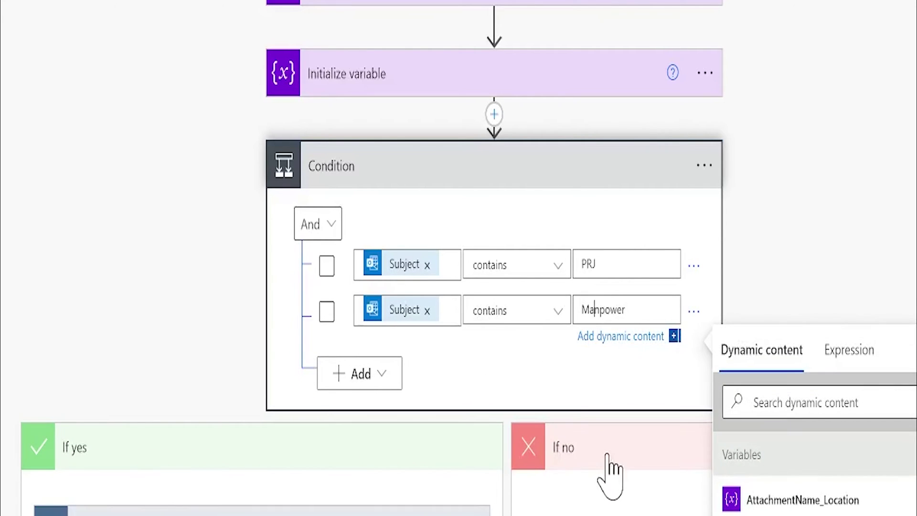
pyautogui.click(620, 473)
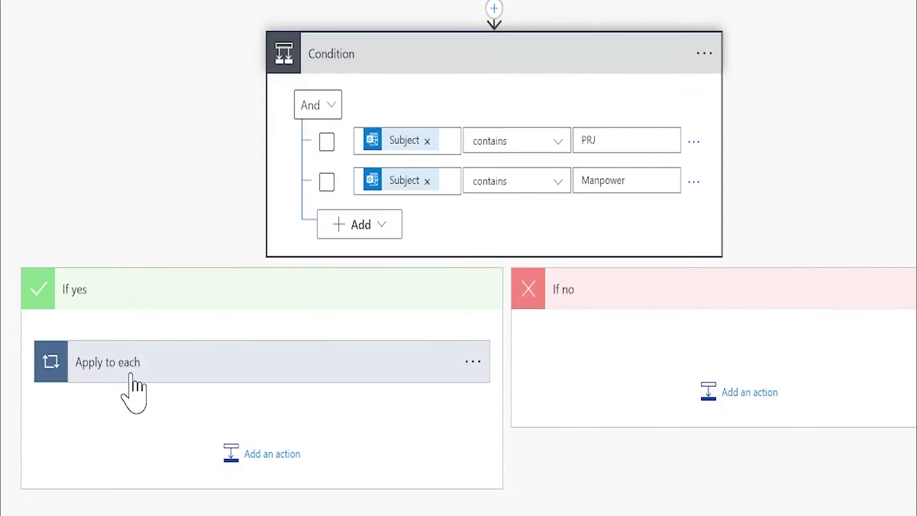
# Expand the attachment loop and Condition 2, which checks for 'Manpower Status'.
pyautogui.click(130, 375)
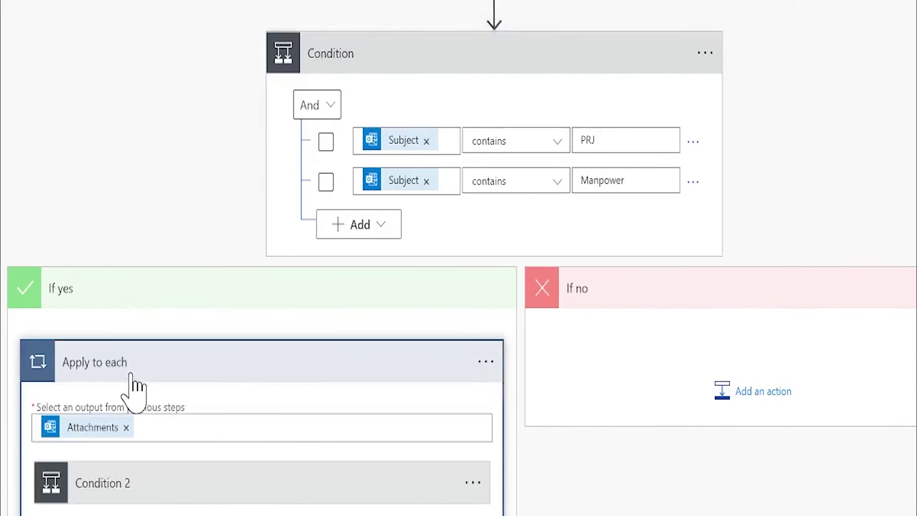
pyautogui.scroll(-5, 135, 386)
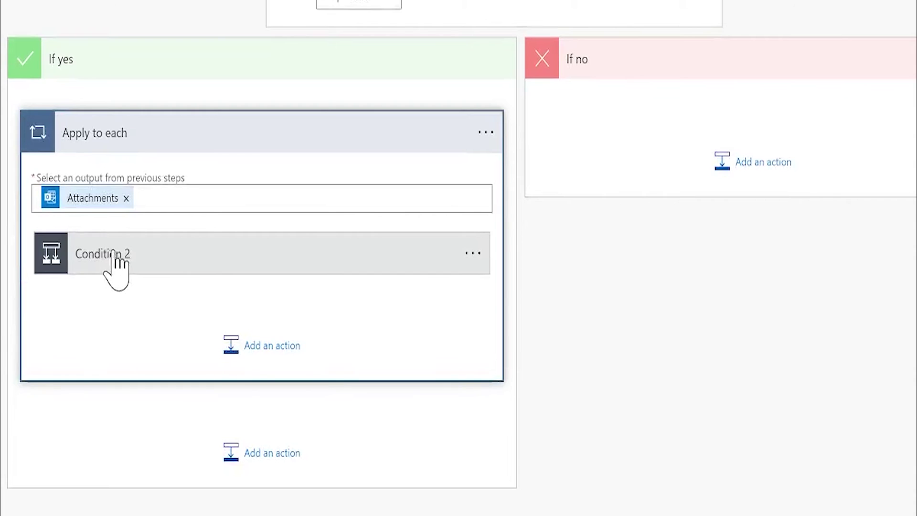
pyautogui.click(111, 252)
pyautogui.scroll(-2, 143, 258)
pyautogui.scroll(-3, 143, 251)
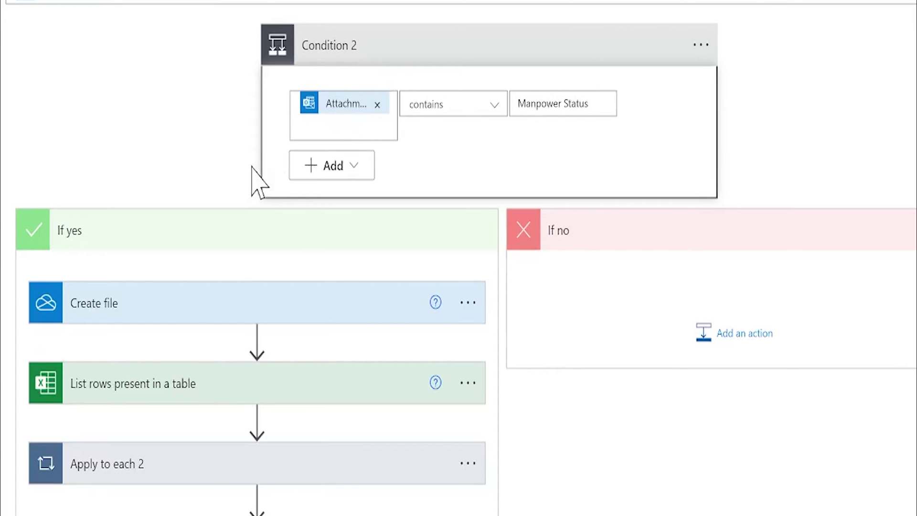
# Expand the Create file step to review its settings.
pyautogui.scroll(-1, 135, 258)
pyautogui.click(165, 277)
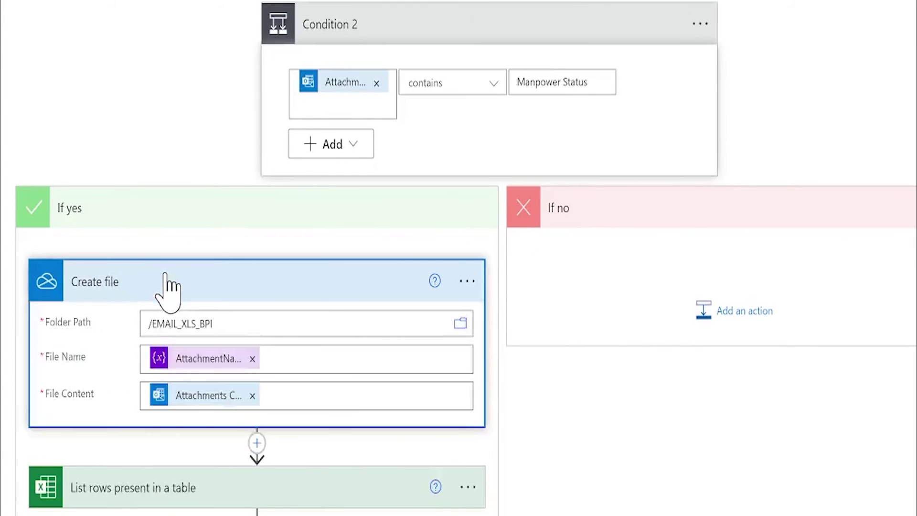
pyautogui.scroll(-3, 167, 283)
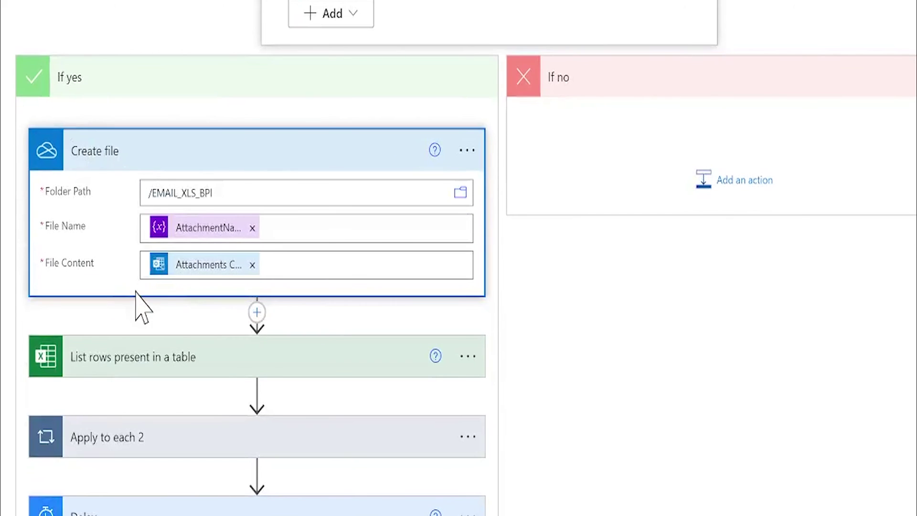
pyautogui.scroll(-2, 136, 298)
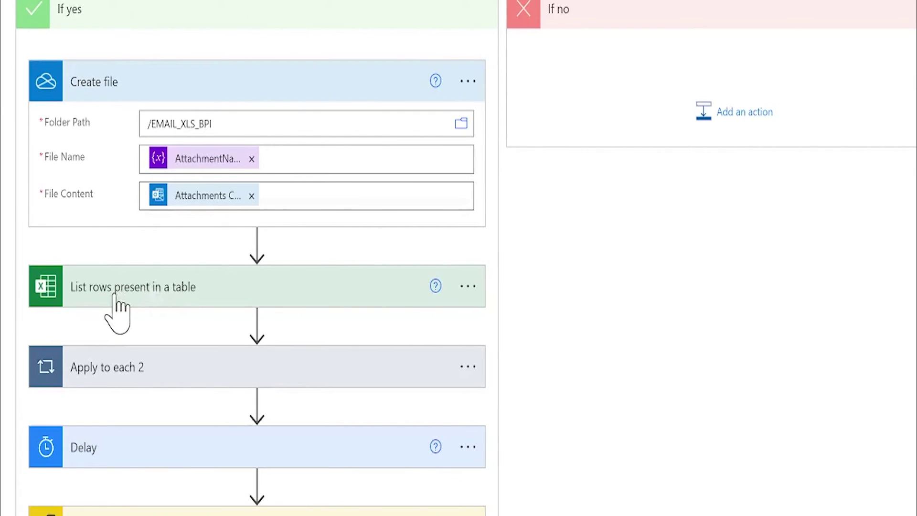
# Expand List rows, the Update a row loop for Manpower Status-Overall.xlsx, and Refresh dataset 'Flow'.
pyautogui.click(115, 294)
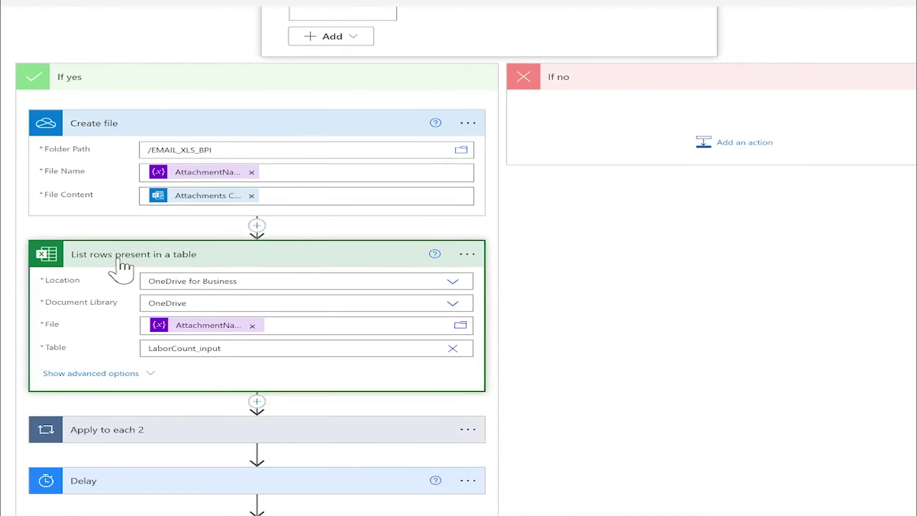
pyautogui.click(124, 381)
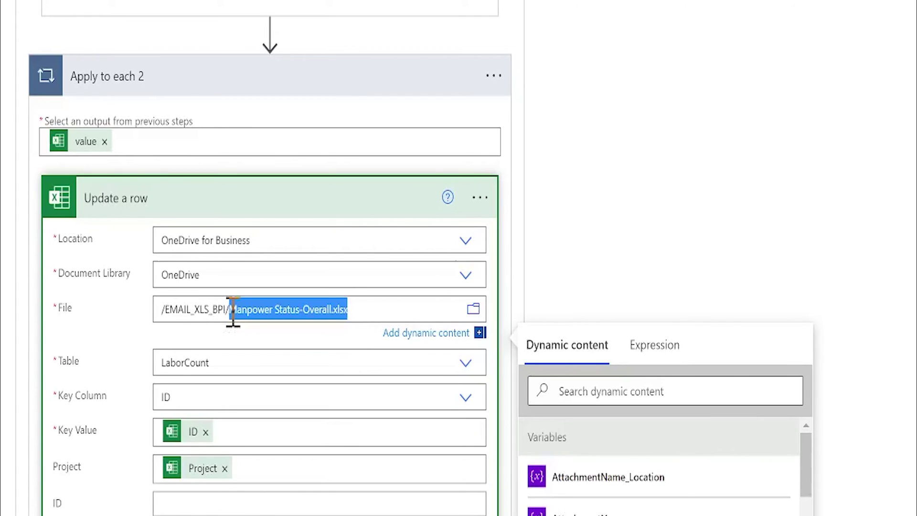
pyautogui.click(233, 311)
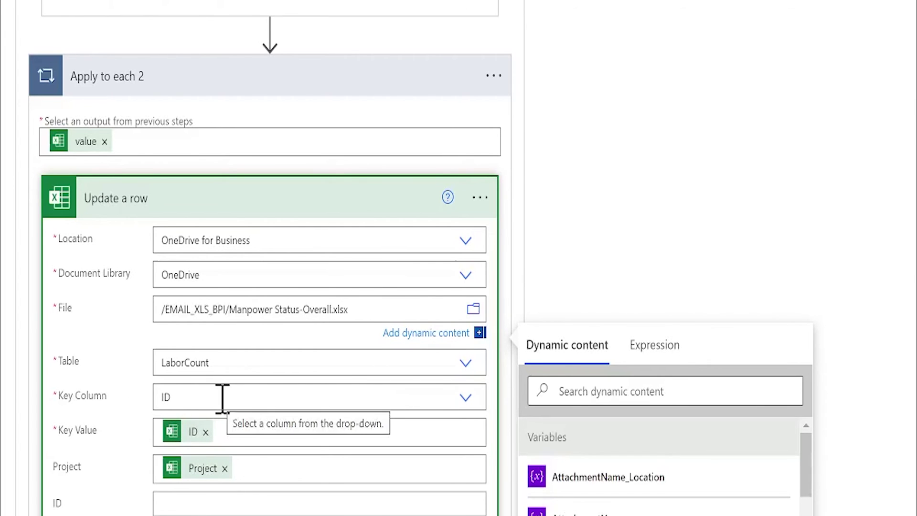
pyautogui.scroll(-9, 138, 502)
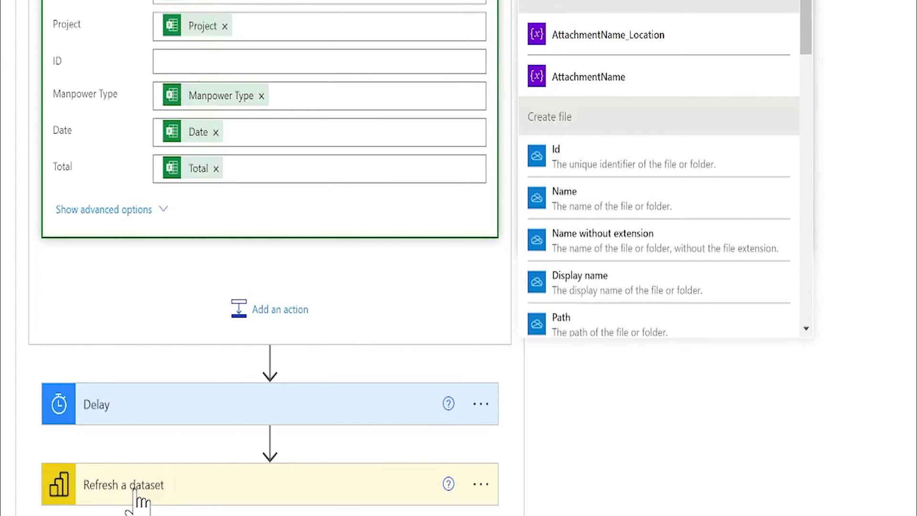
pyautogui.click(180, 486)
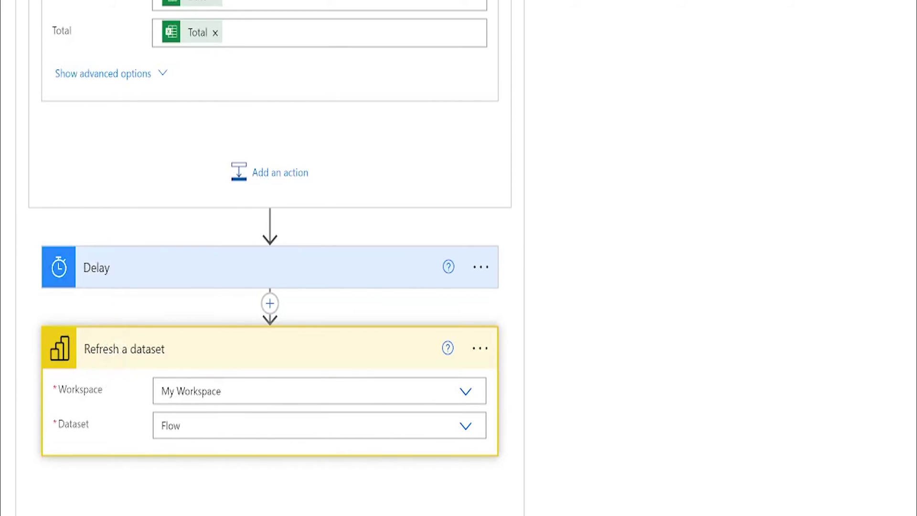
pyautogui.scroll(2, 111, 16)
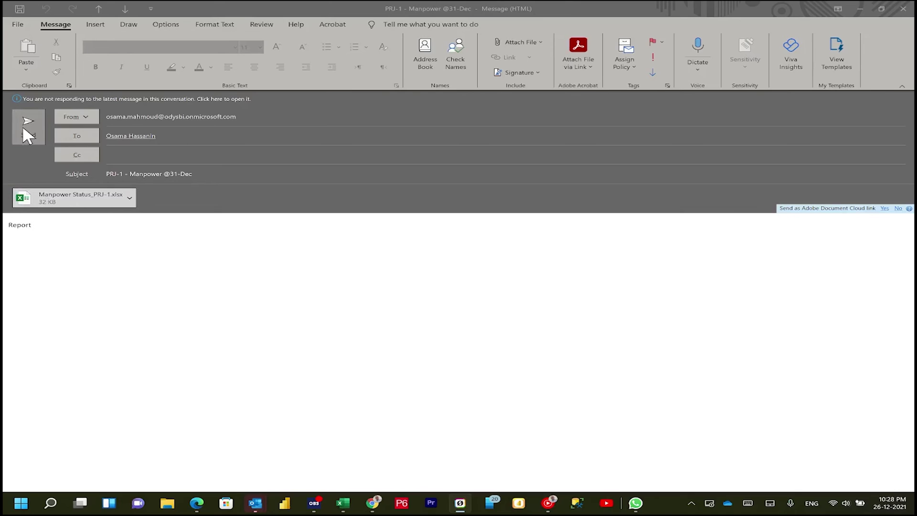
pyautogui.click(23, 128)
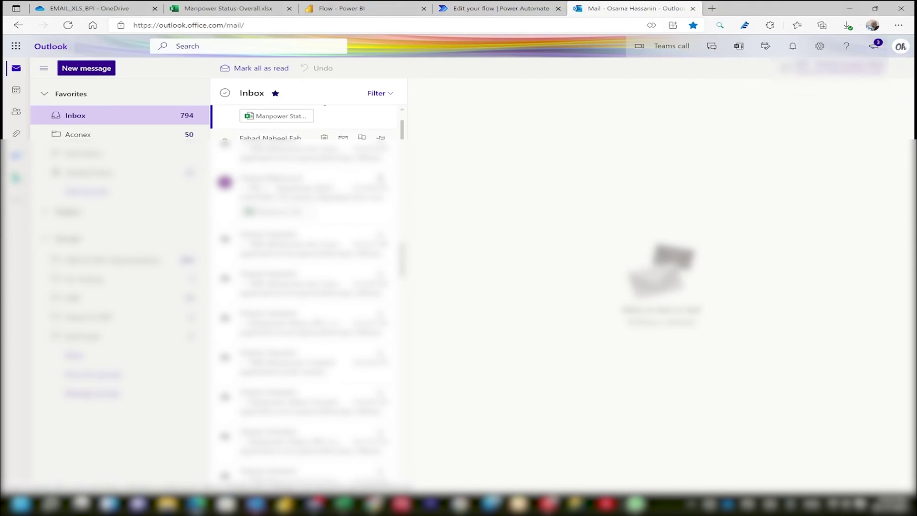
pyautogui.scroll(1, 340, 138)
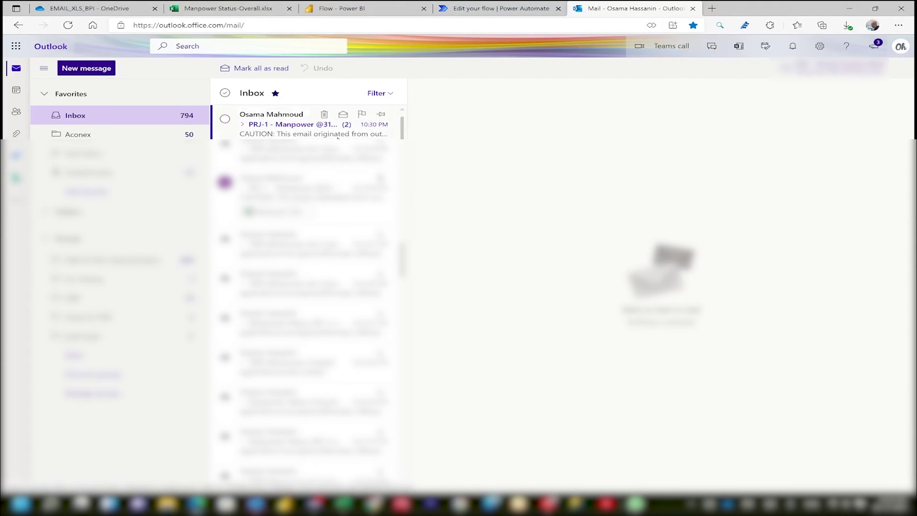
pyautogui.click(340, 133)
pyautogui.click(213, 9)
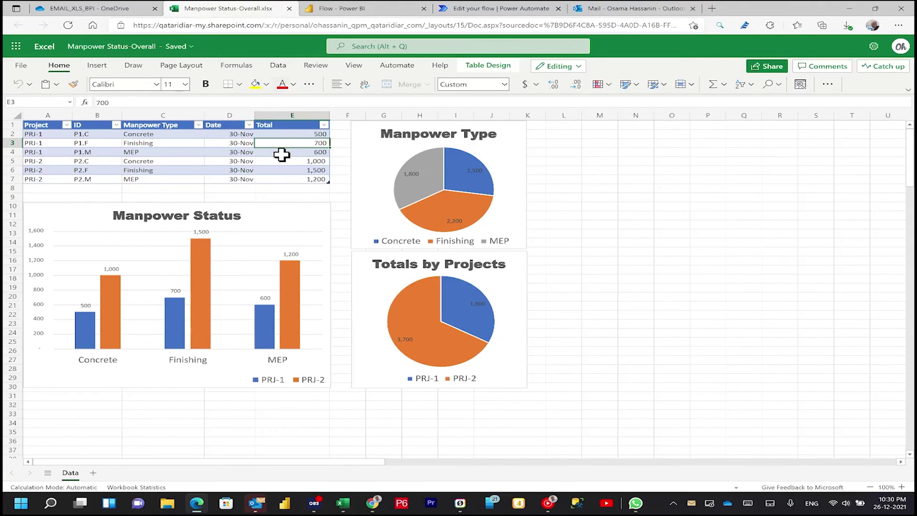
# Watch the PRJ-1 rows update to 31-Dec totals, then go to the Flow Power BI report.
pyautogui.click(564, 142)
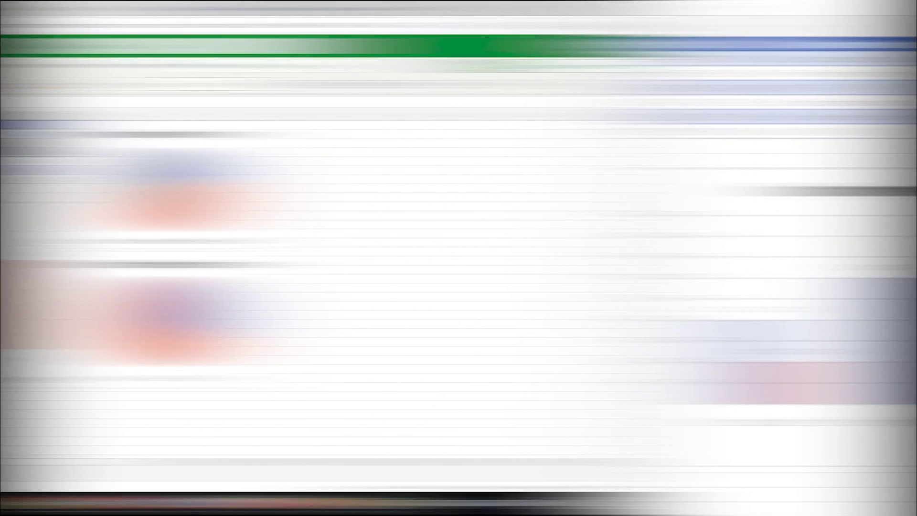
pyautogui.click(347, 9)
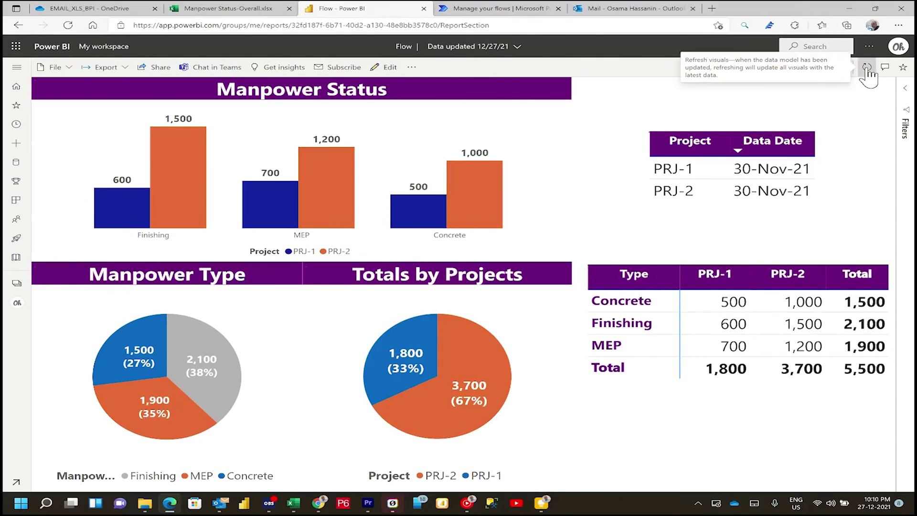
# Refresh the Power BI report visuals with the latest data.
pyautogui.click(867, 67)
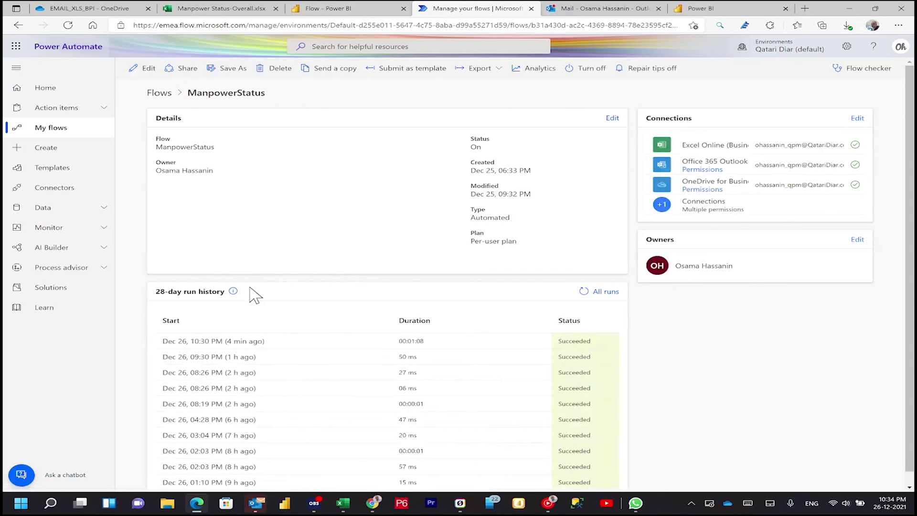
# Open the 10:30 PM ManpowerStatus run and expand its Initialize variable inputs.
pyautogui.click(195, 341)
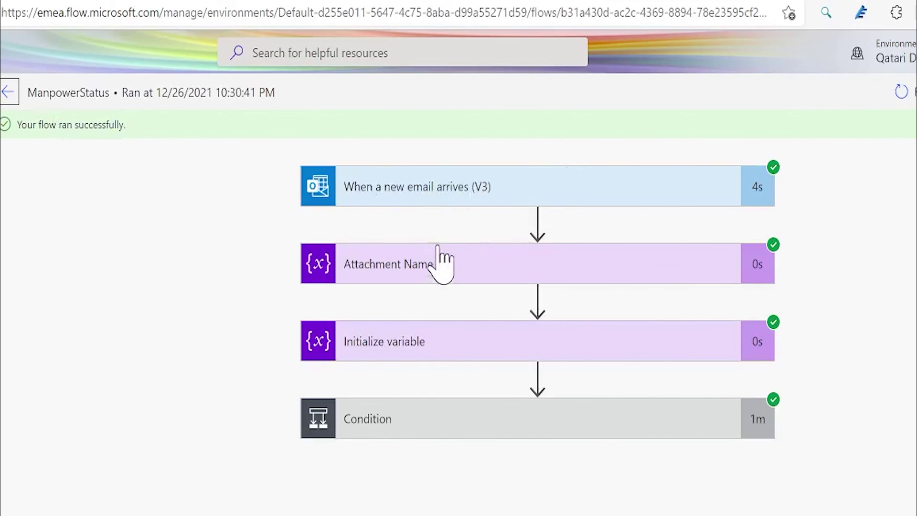
pyautogui.click(409, 353)
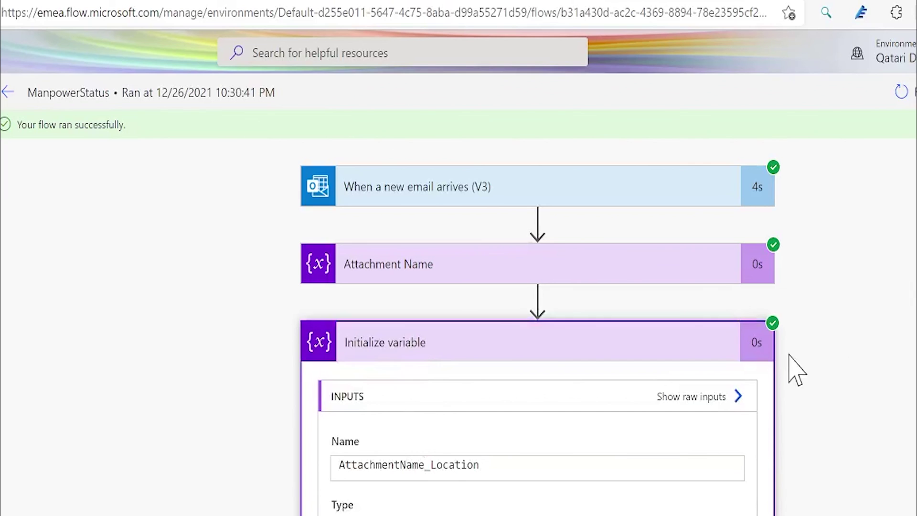